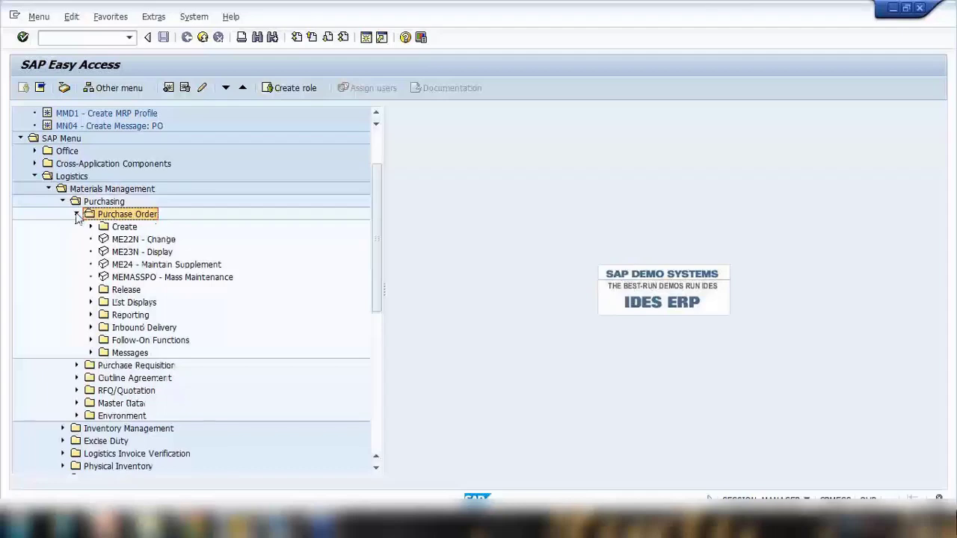
- Expand the List Displays folder under Purchase Order in the SAP menu
click(91, 302)
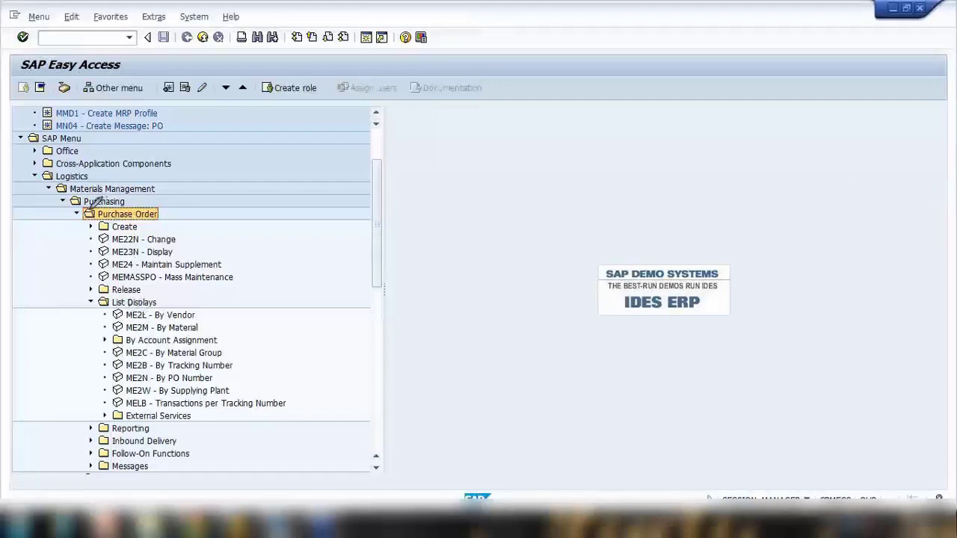
mouse_move(79, 214)
mouse_down()
mouse_move(157, 229)
mouse_move(112, 189)
mouse_move(82, 212)
mouse_up()
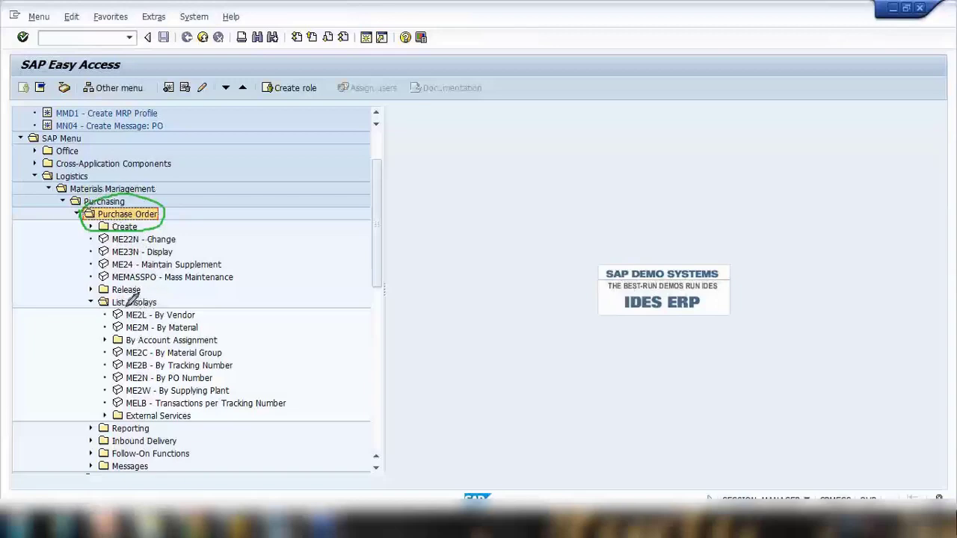
mouse_move(131, 299)
mouse_down()
mouse_move(112, 329)
mouse_move(150, 395)
mouse_move(251, 363)
mouse_move(146, 294)
mouse_up()
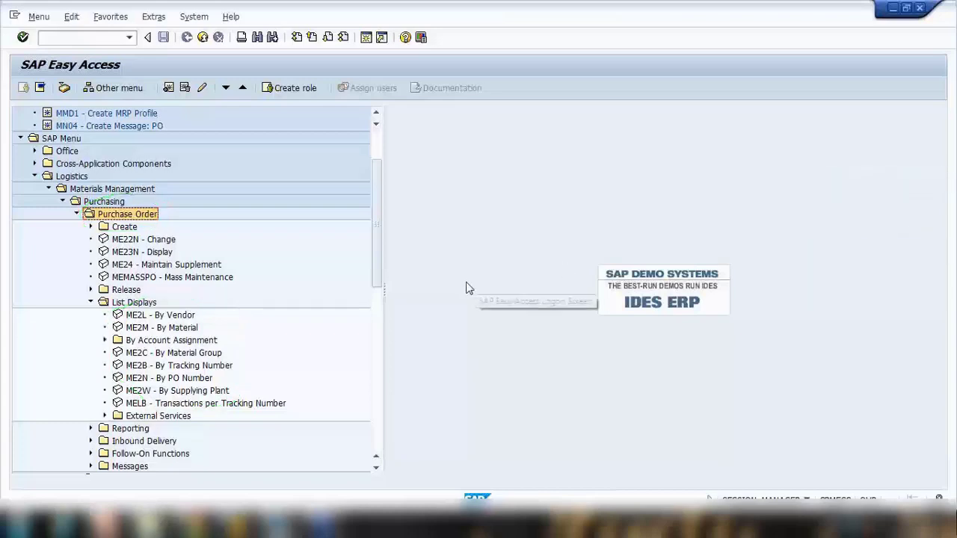
click(183, 318)
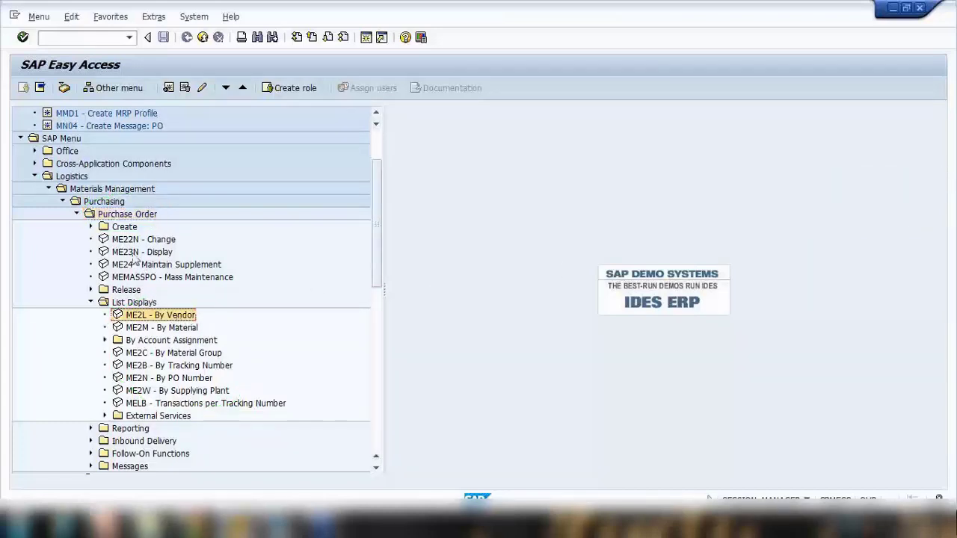
click(172, 330)
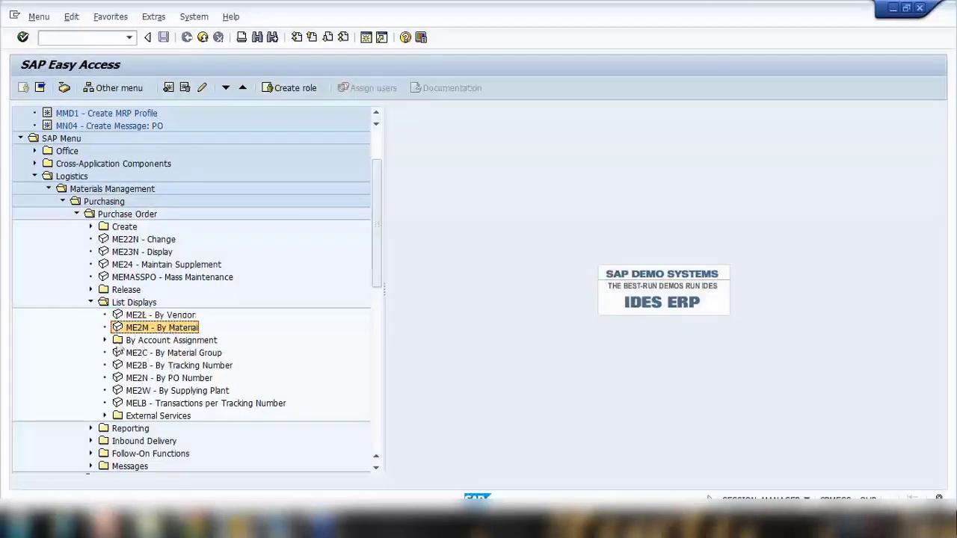
click(141, 342)
click(187, 353)
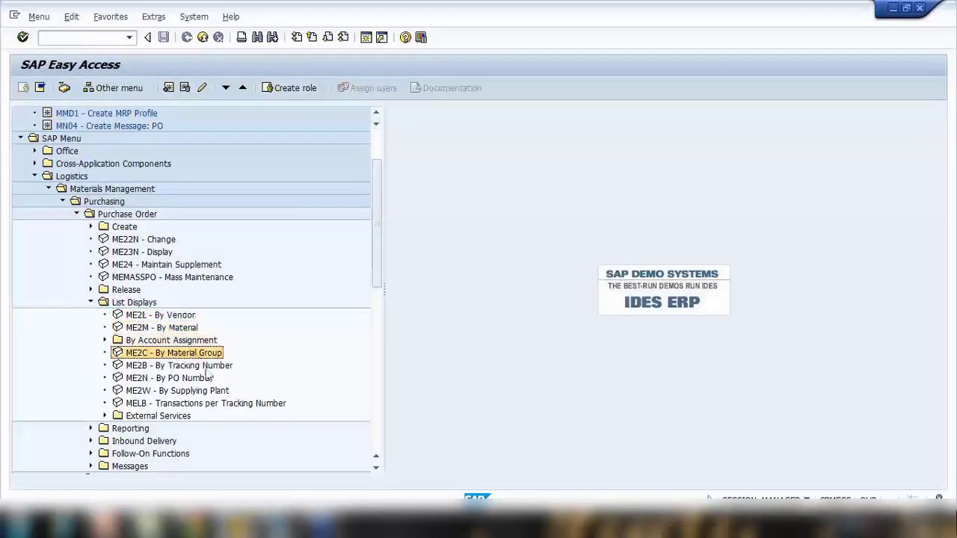
click(189, 380)
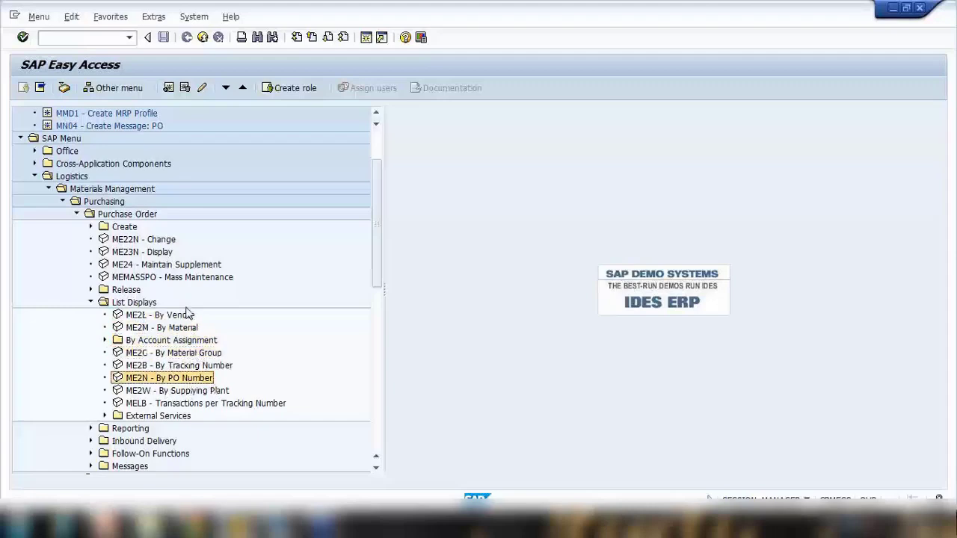
- Open the ME2L - By Vendor report and clear the prefilled vendor
click(149, 317)
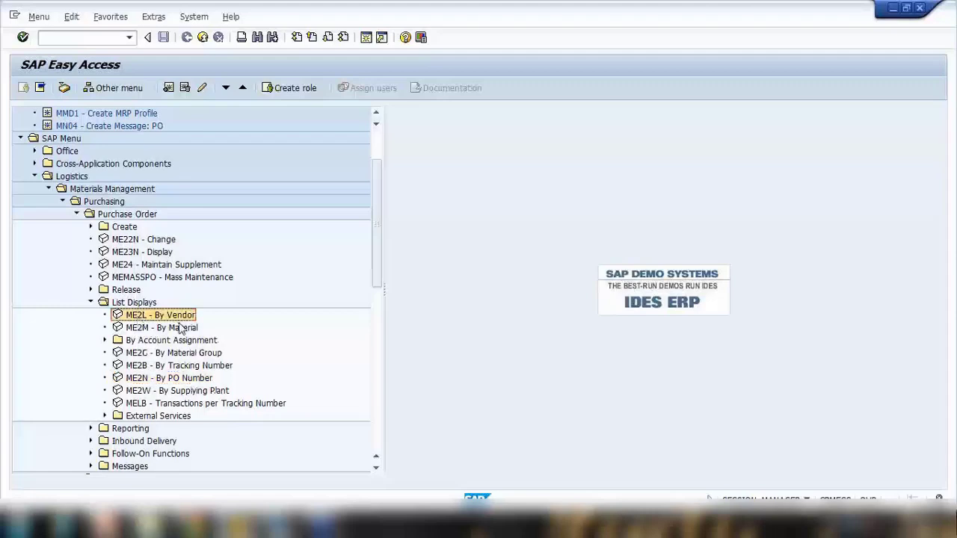
double_click(146, 316)
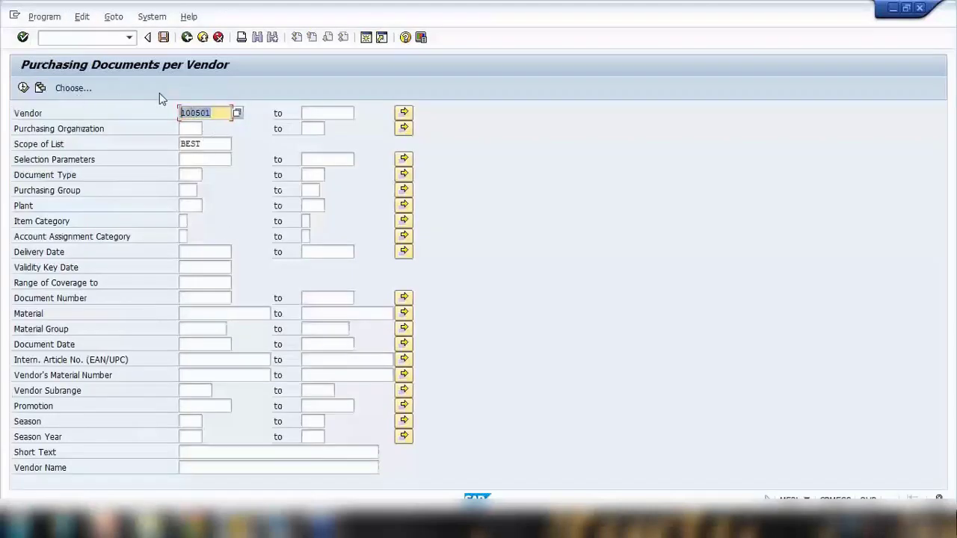
key(Delete)
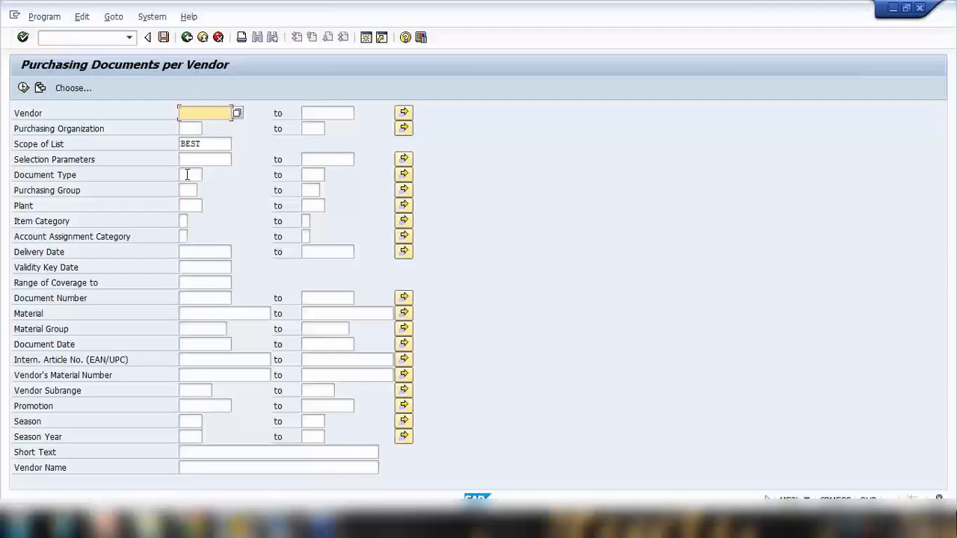
click(182, 311)
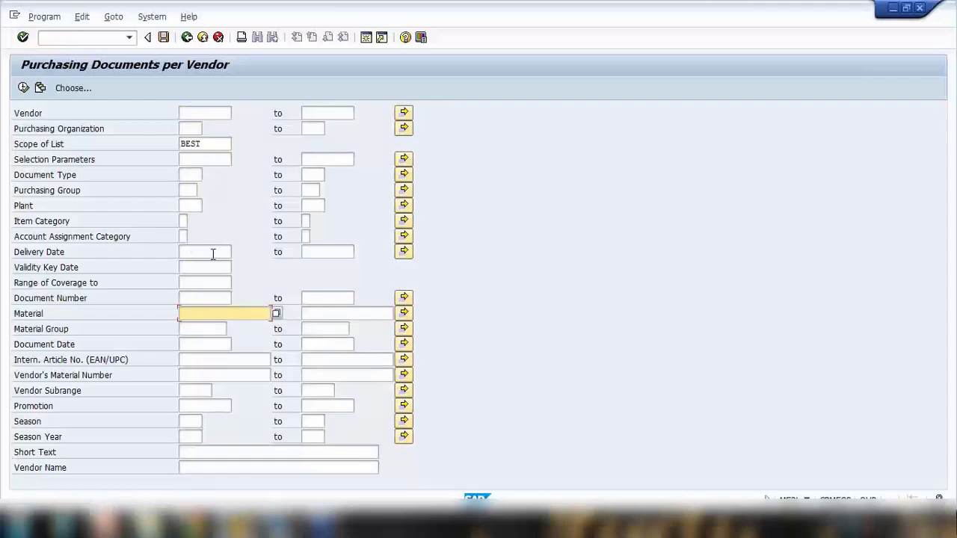
click(194, 330)
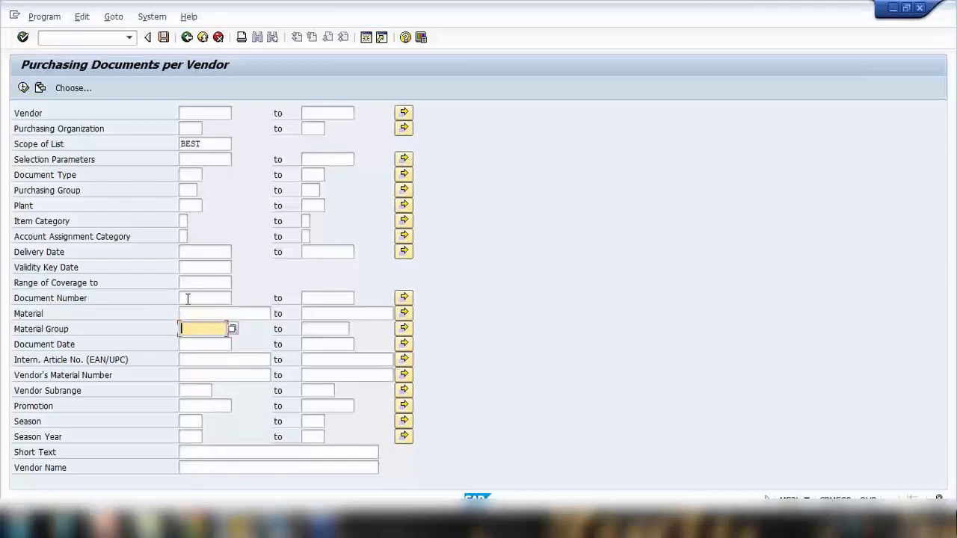
click(188, 299)
key(Escape)
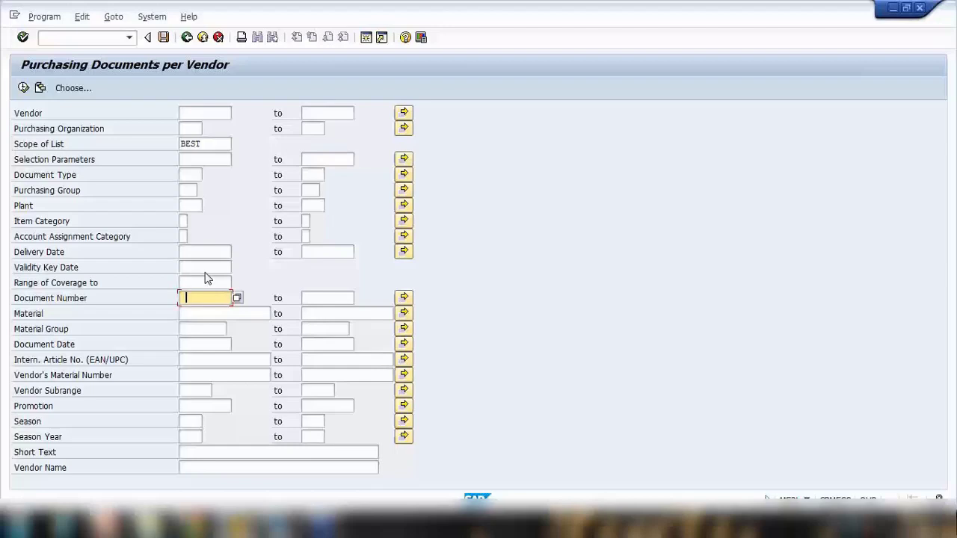
click(202, 114)
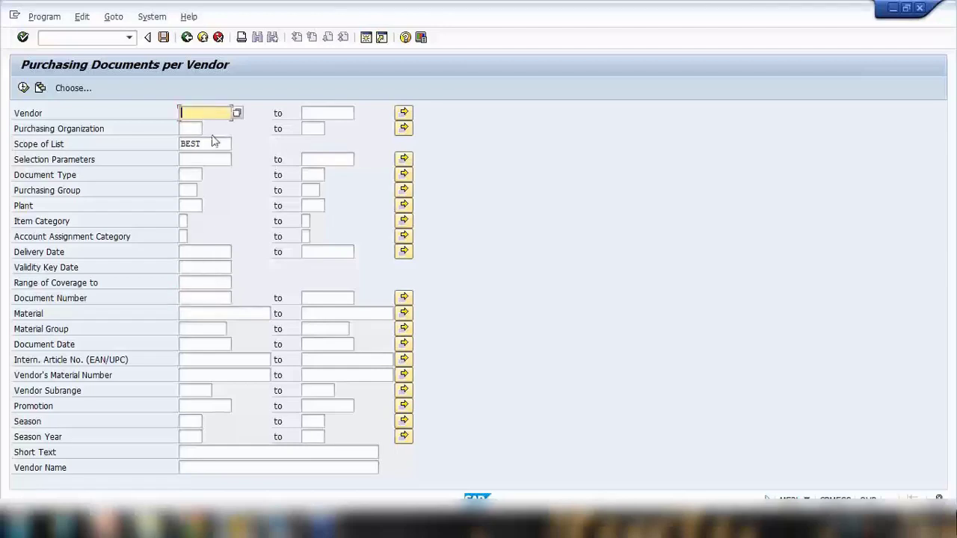
click(189, 129)
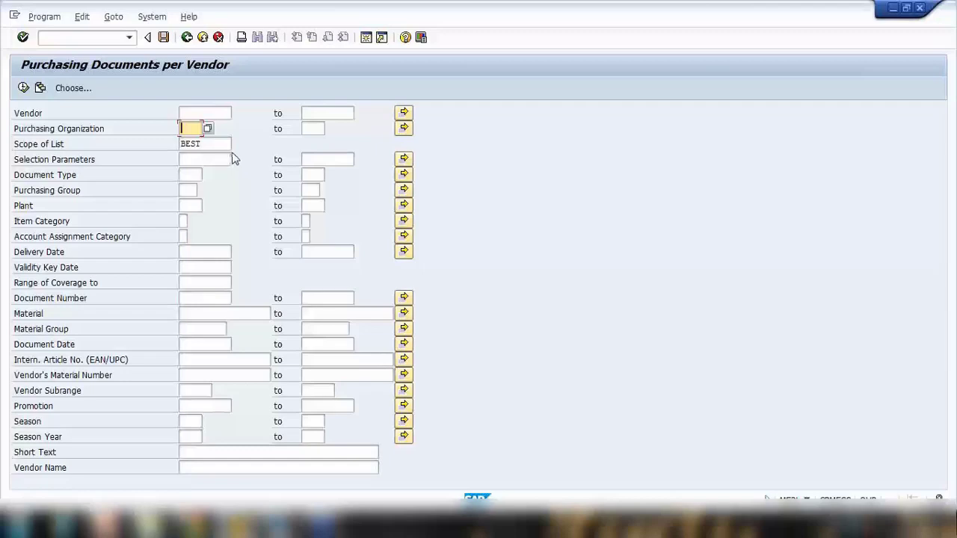
click(211, 113)
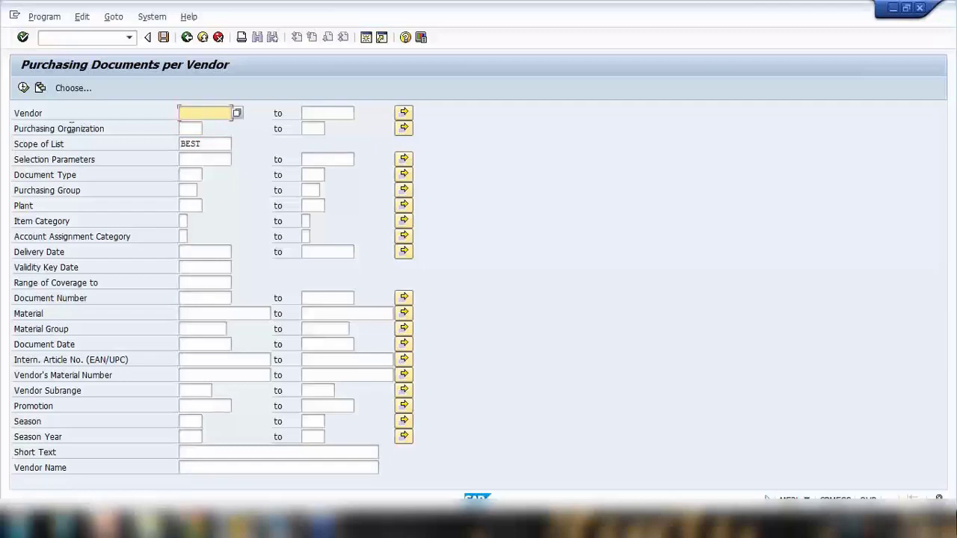
- Search the general vendor list by name for studynest*, then retry with the capitalised Studynest*
click(237, 113)
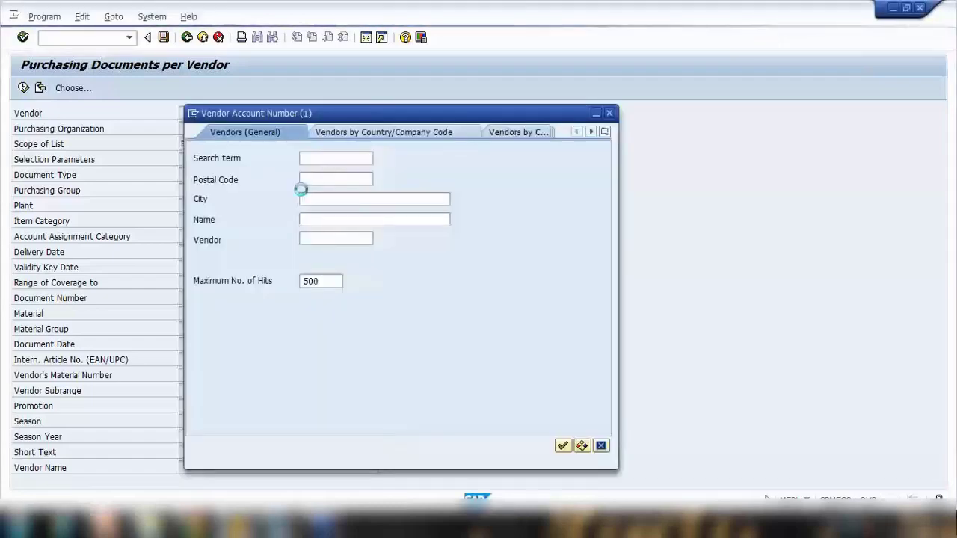
click(315, 222)
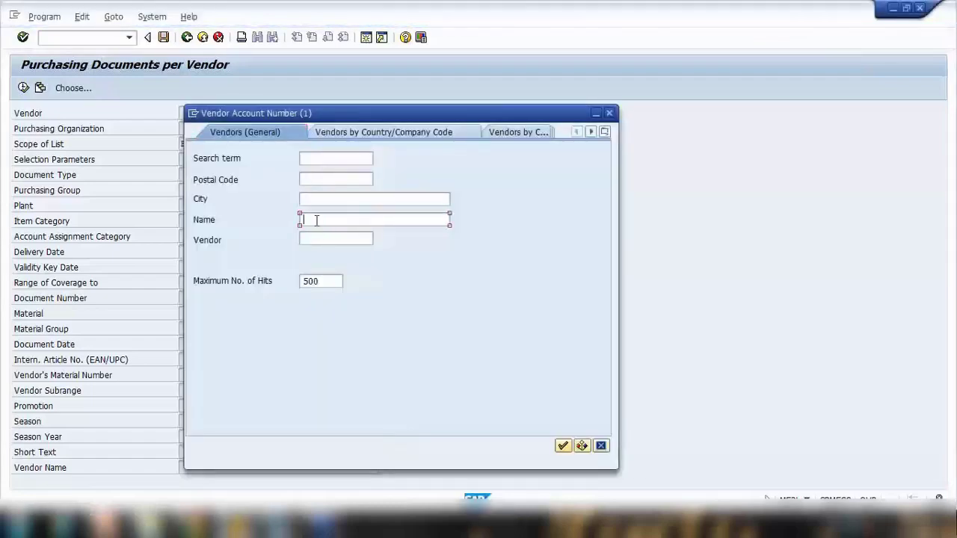
text(studynest*)
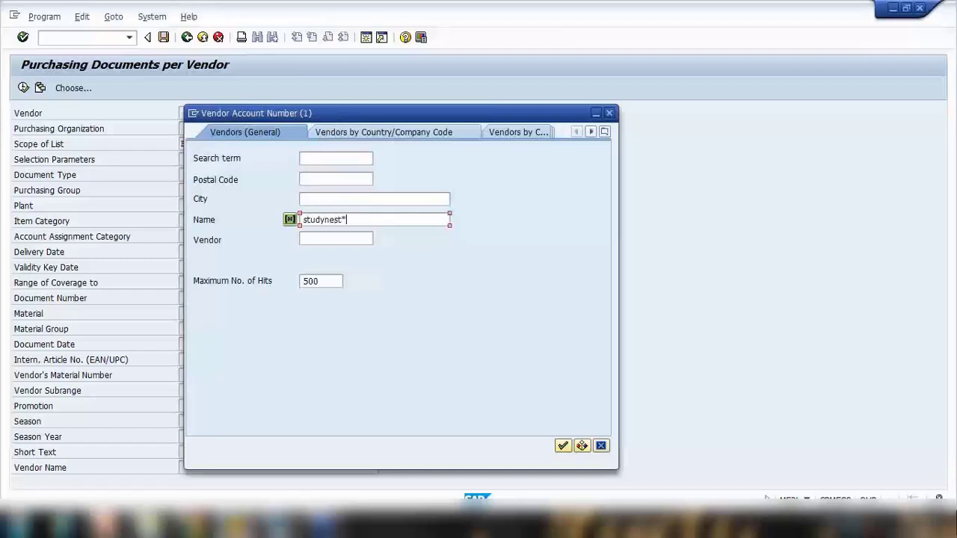
key(Return)
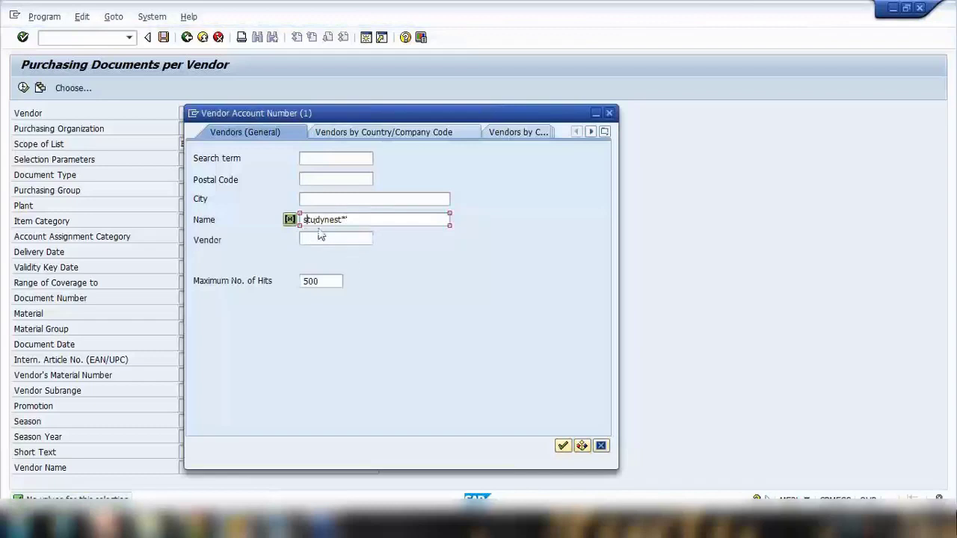
key(Home)
key(Delete)
text(S)
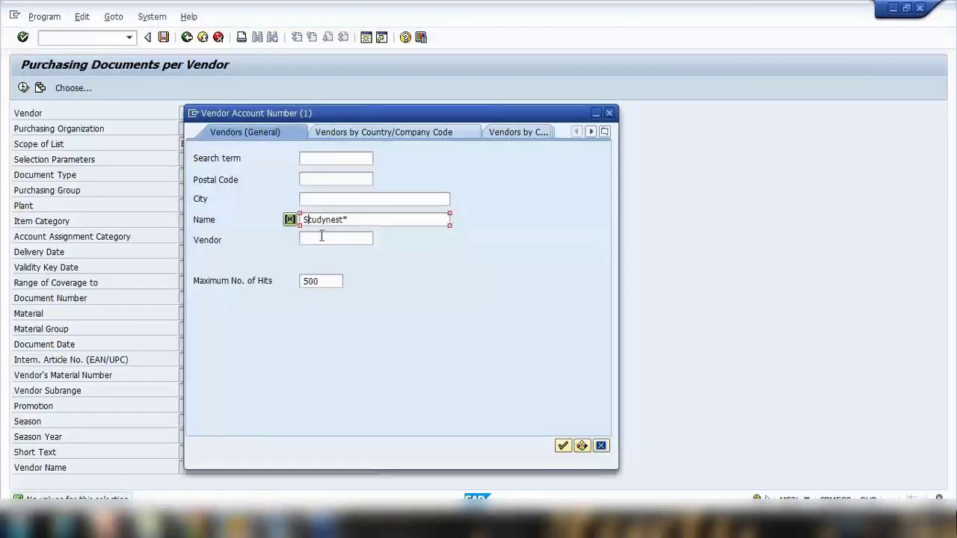
click(562, 446)
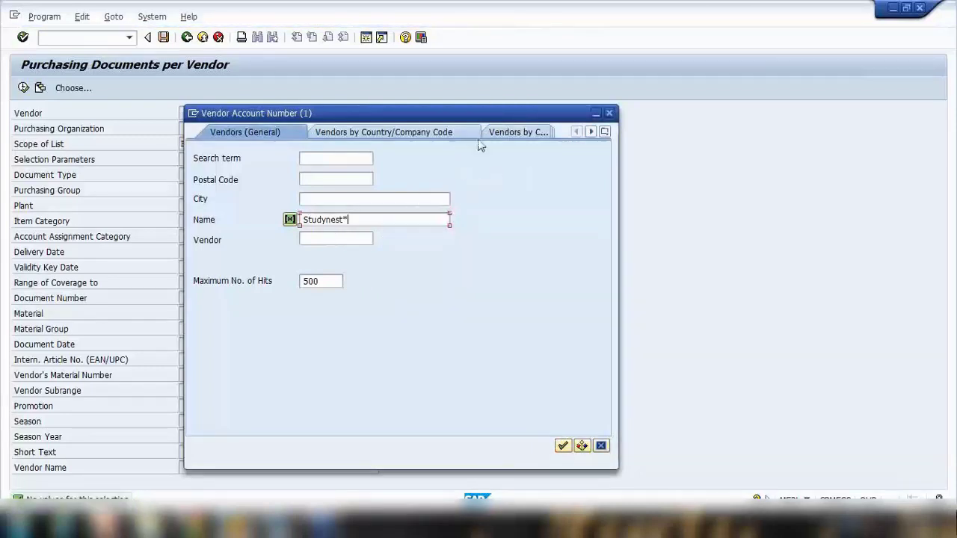
- Try the general vendor name search with *Studynest* instead, then clear the name filter
click(605, 132)
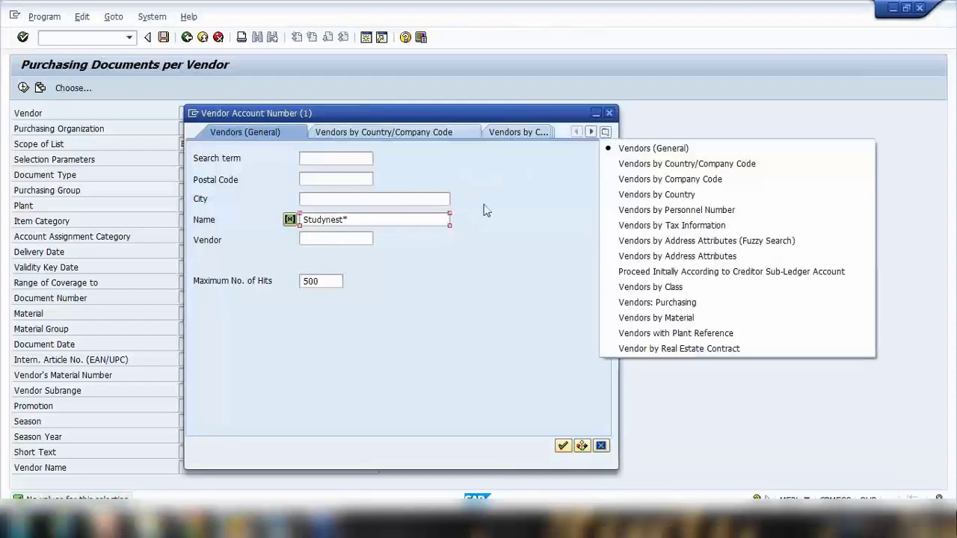
click(453, 211)
drag(388, 216, 225, 227)
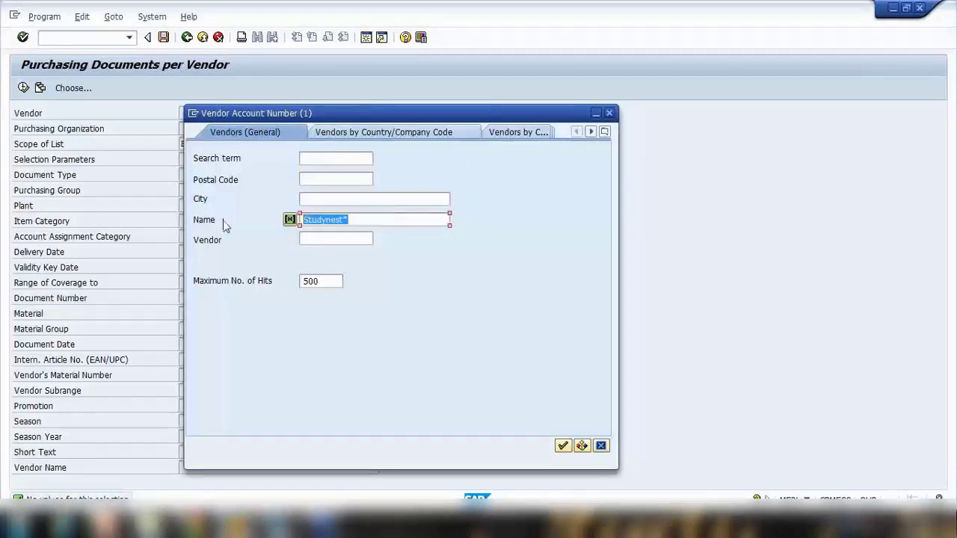
key(Delete)
text(*St)
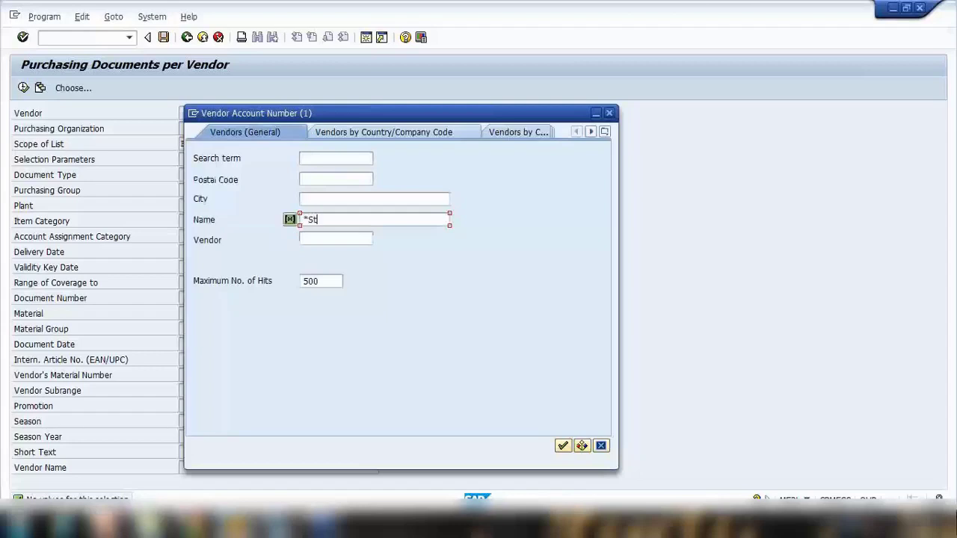
text(udynest*)
key(Return)
drag(363, 225, 196, 219)
key(Delete)
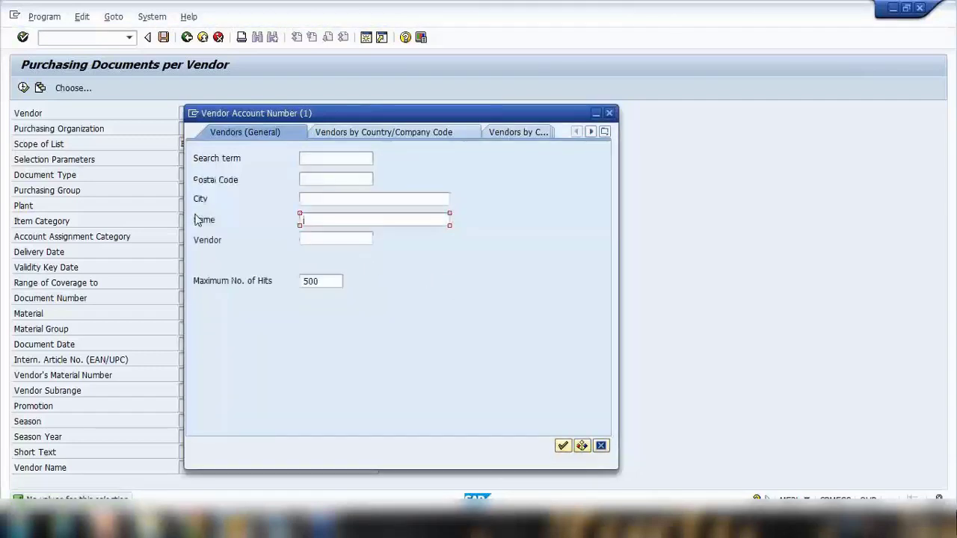
- Search vendors by country/company code with country AU and the name studynest*
click(605, 133)
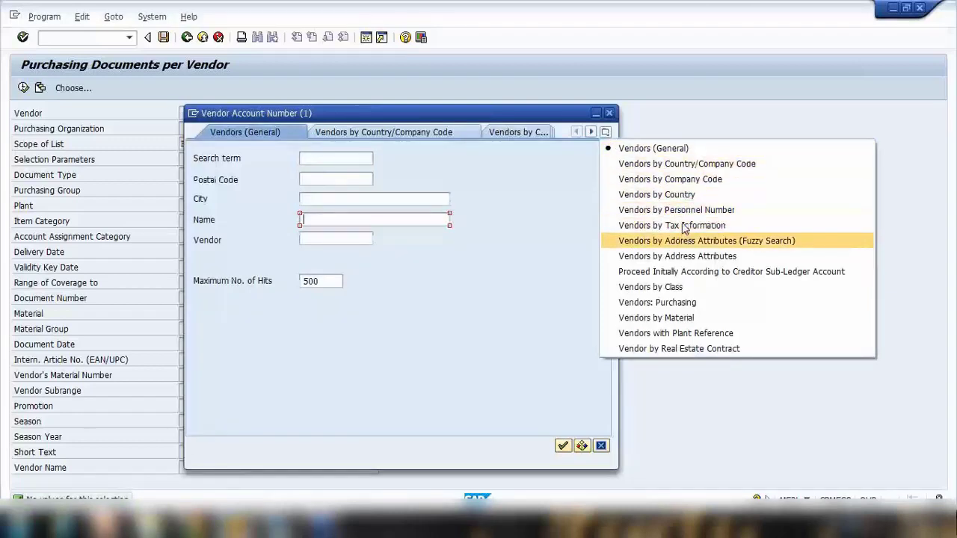
click(685, 164)
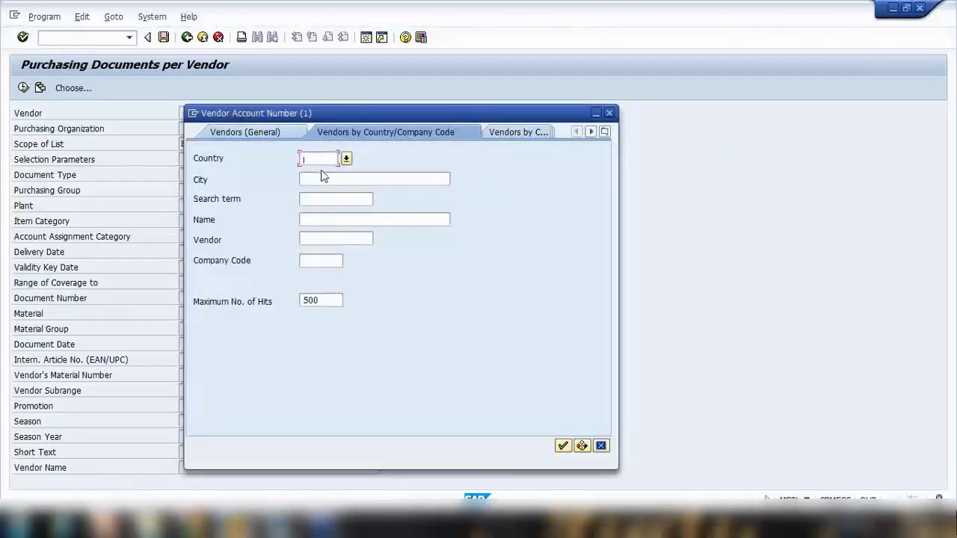
text(AU)
click(313, 221)
text(stud)
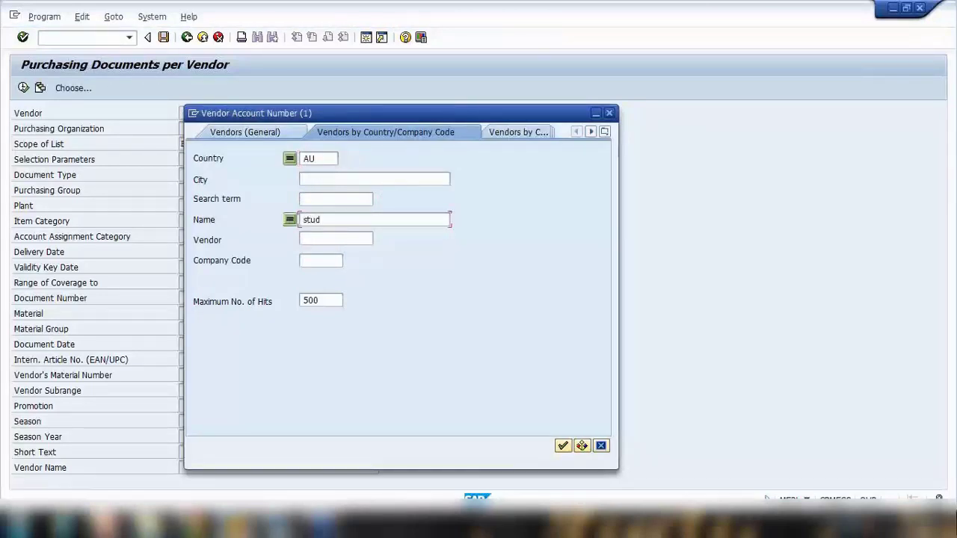
text(ynest*)
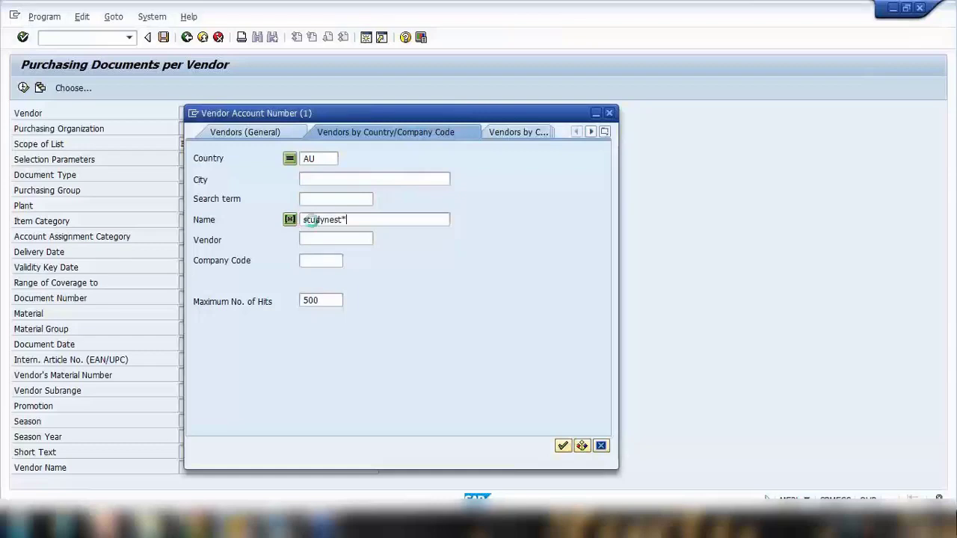
key(Return)
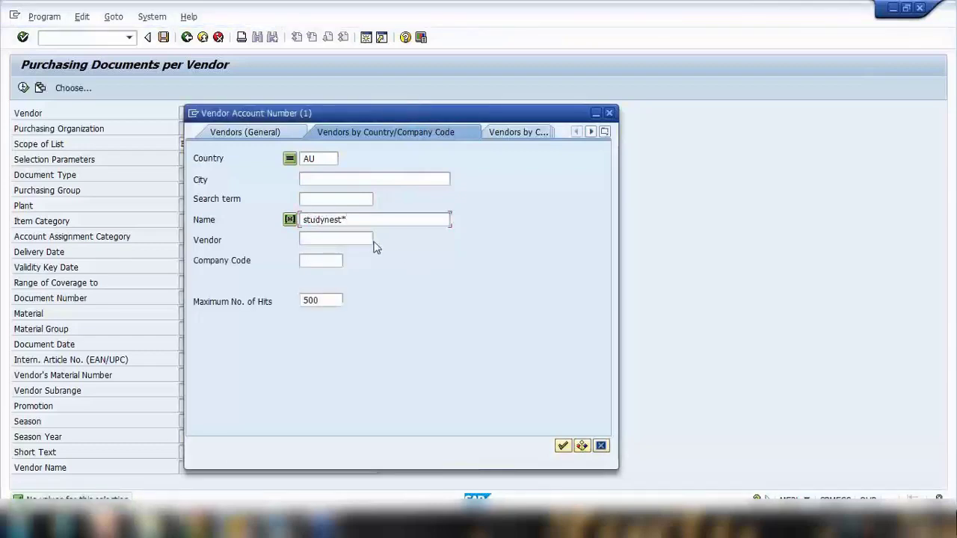
- Shorten the vendor name filter to study*, rerun the country AU search, and dismiss the search results
shift+click(412, 224)
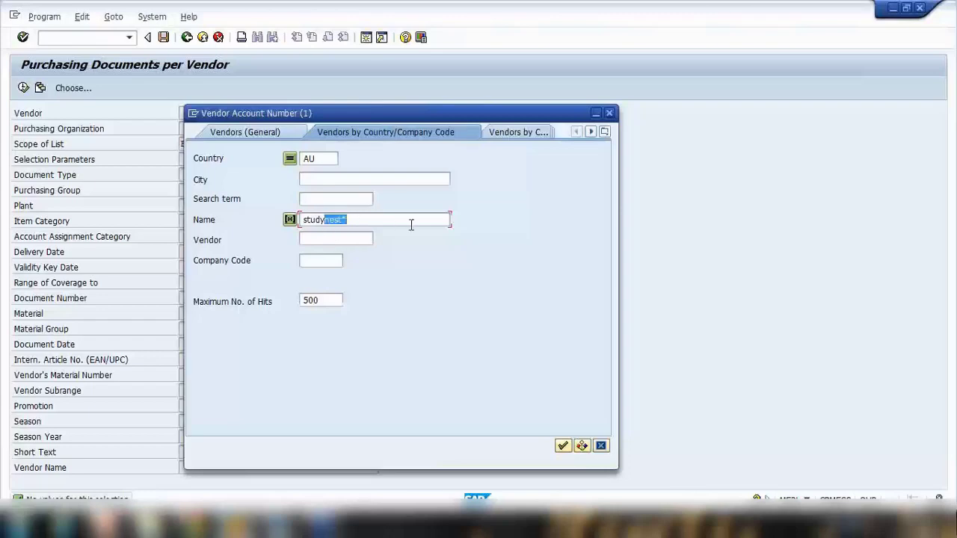
text(*)
key(Return)
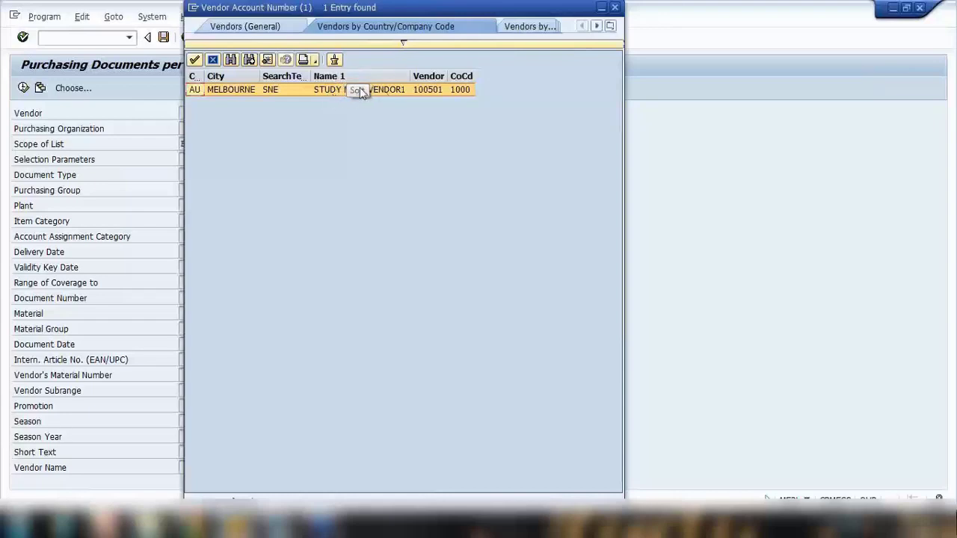
click(616, 7)
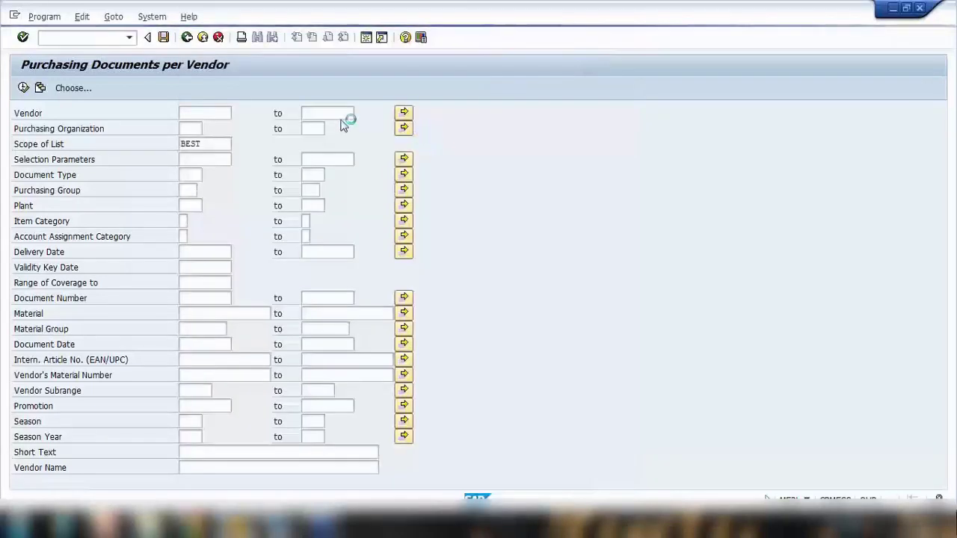
- Search the general vendor list by name for study* and choose STUDY NEST VENDOR1 as the report's vendor
click(237, 113)
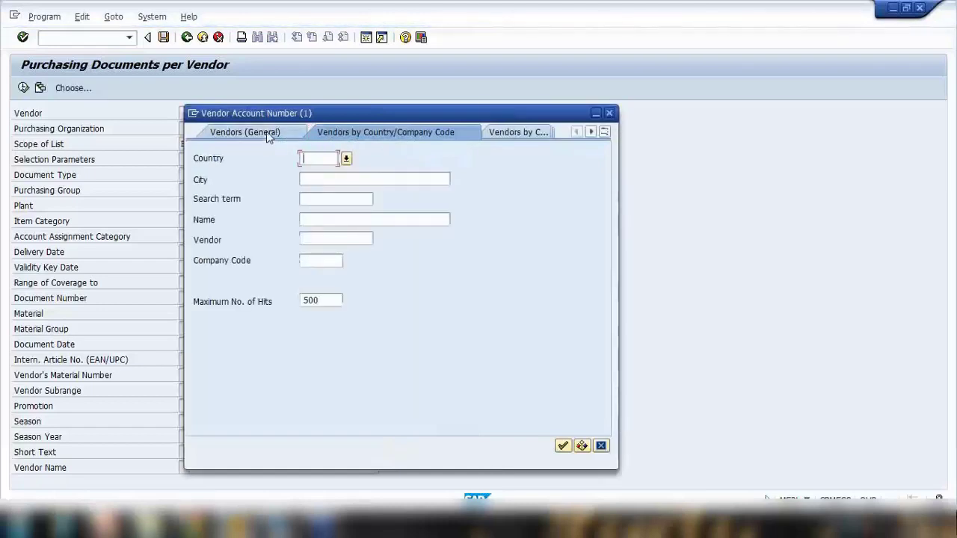
click(308, 217)
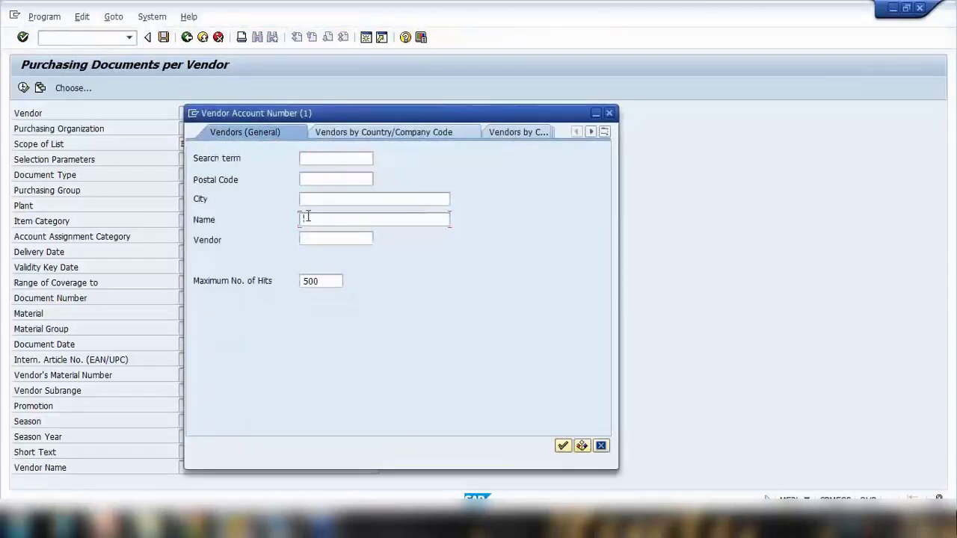
text(study*)
key(Return)
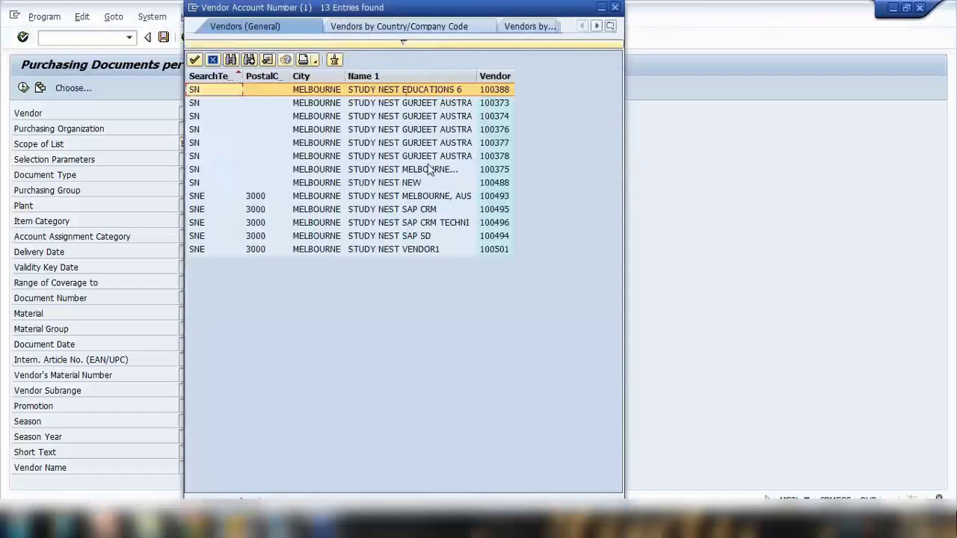
click(513, 251)
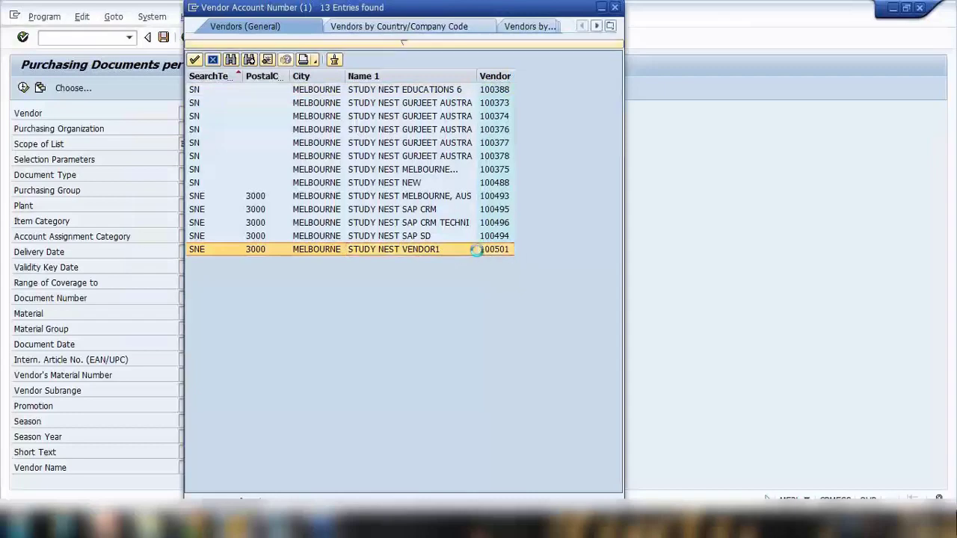
double_click(476, 250)
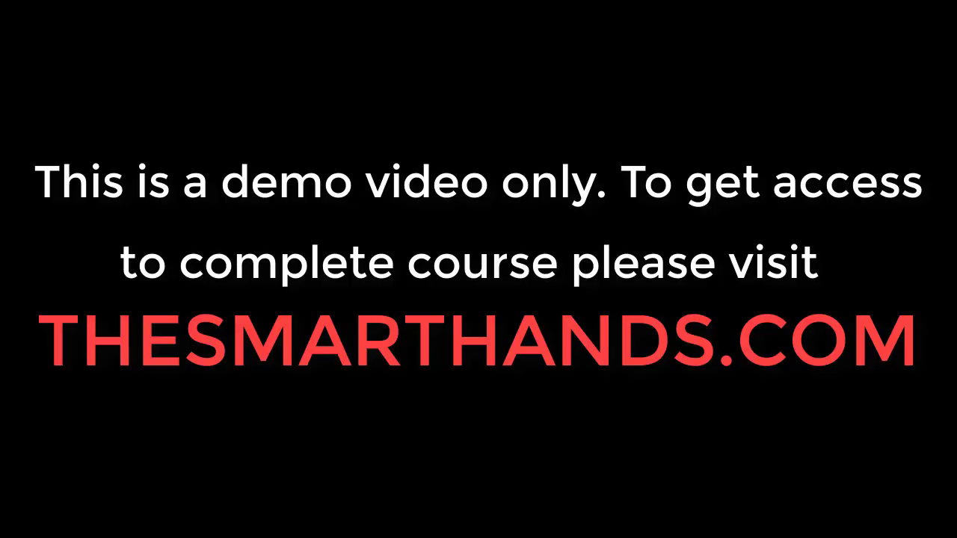